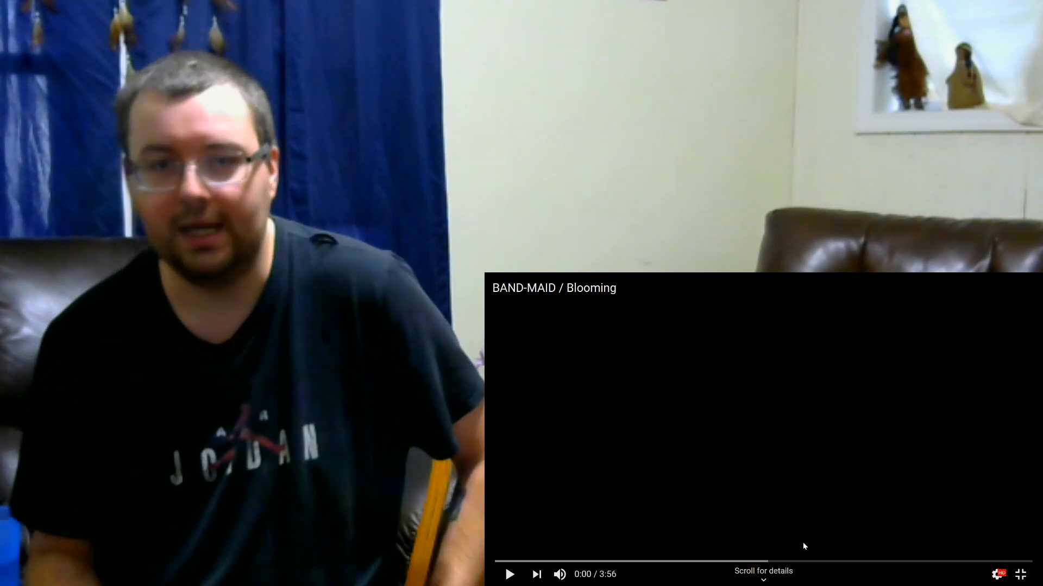
Play the Blooming video through its opening until 0:51 in the red-lit stage scene.
click(802, 541)
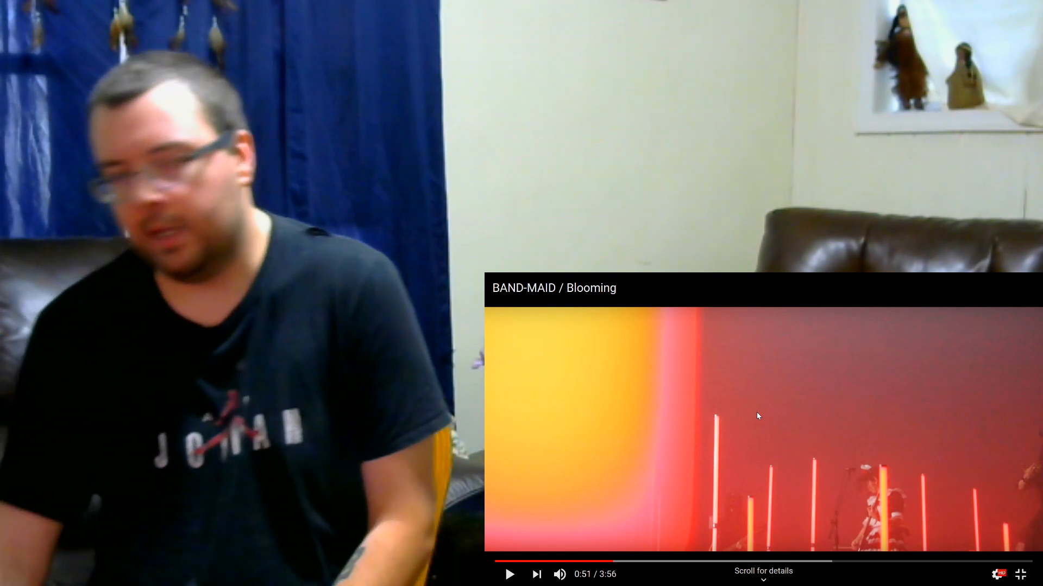
Continue playback from 0:51 up to the guitar close-up at 1:51.
click(756, 412)
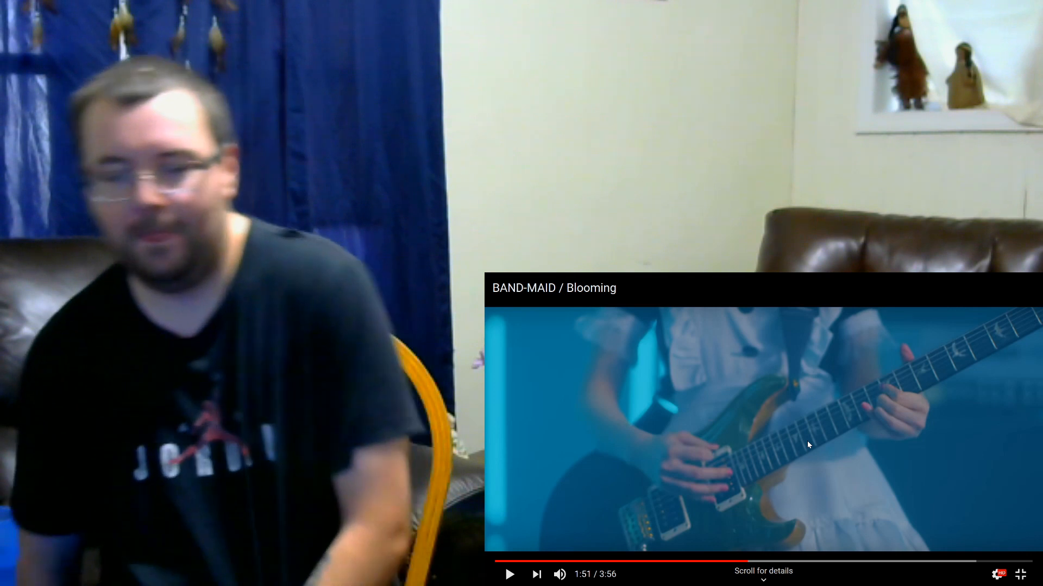
Resume the video from 1:51 and let it run to about 2:48.
click(807, 441)
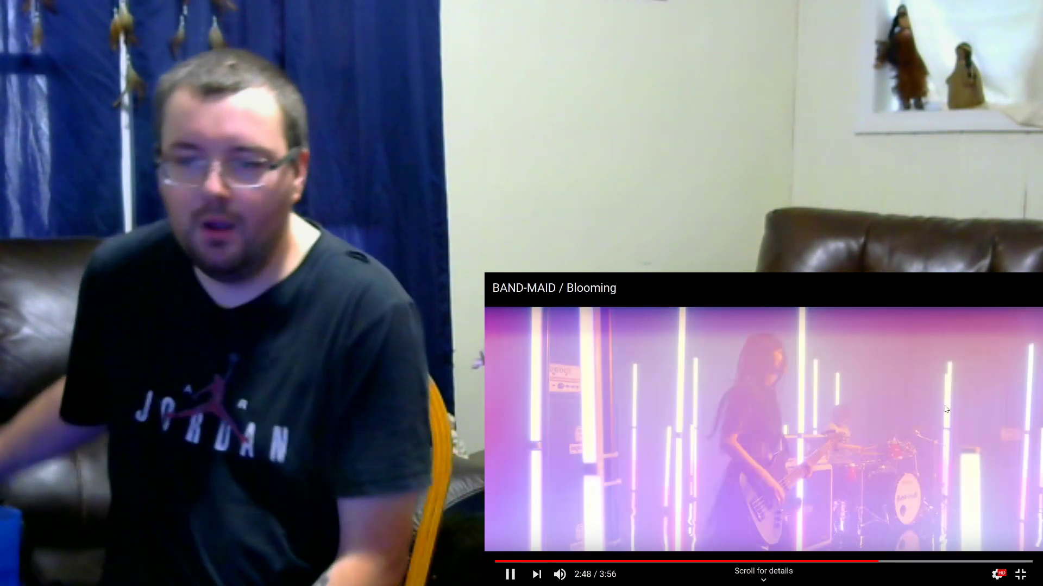
Pause the video at 2:49 on the bassist under purple light.
click(945, 407)
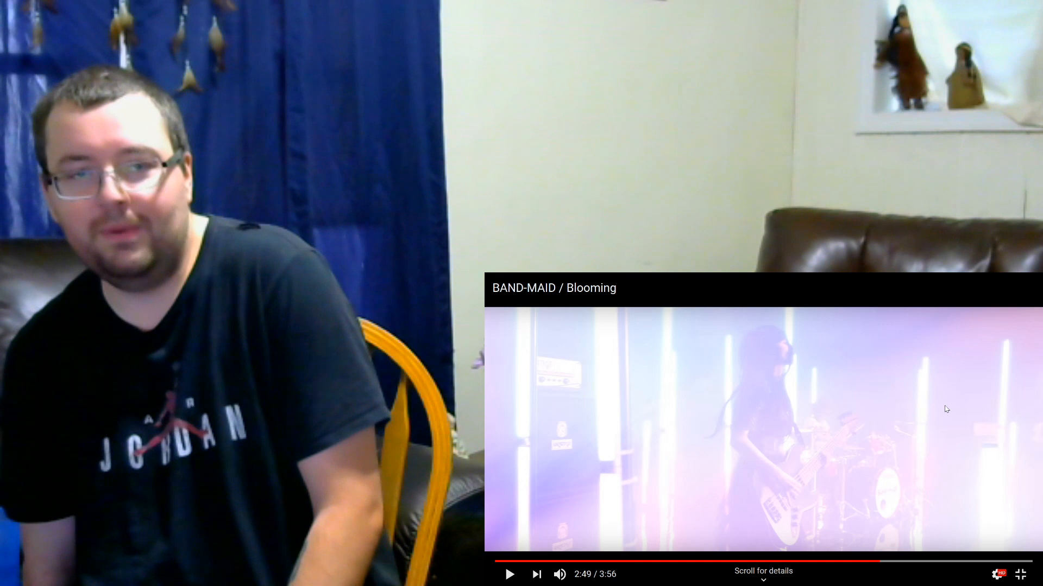
Resume from 2:49 and play on to the BAND-MAID logo at 3:45.
click(945, 409)
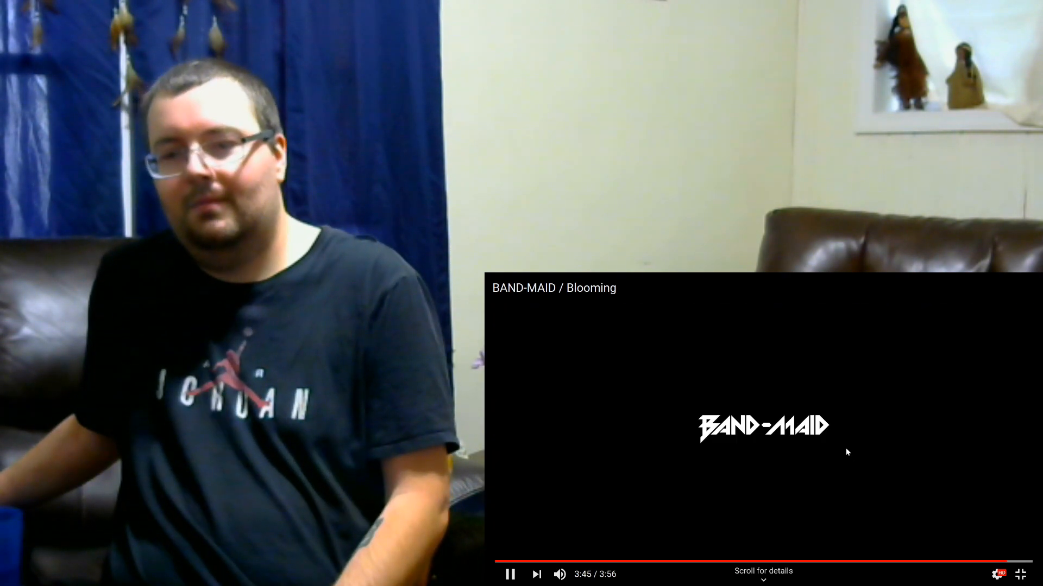
Pause at 3:46 on the closing title card, briefly leaving and re-entering fullscreen.
click(847, 454)
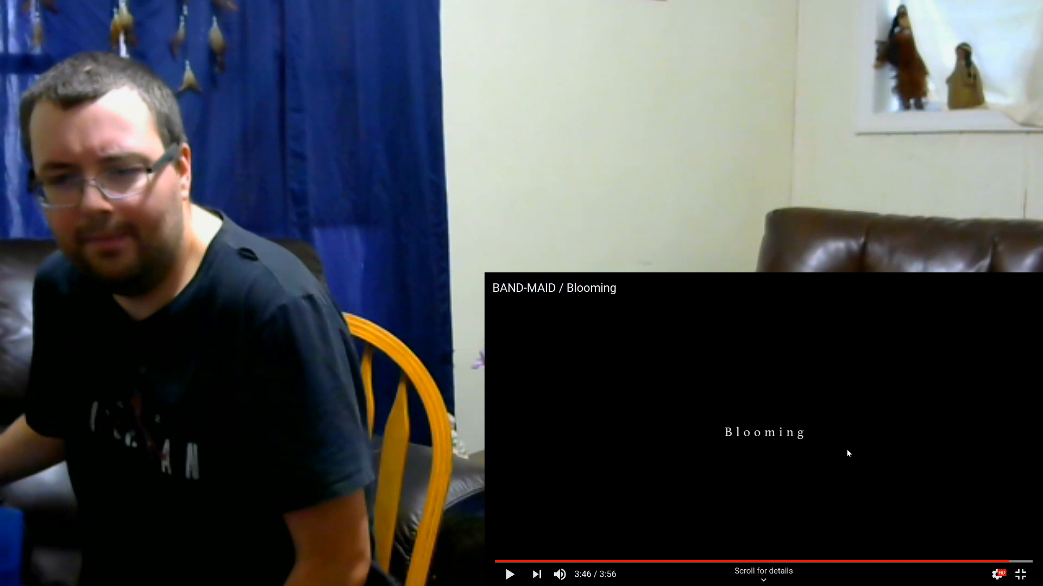
key(Escape)
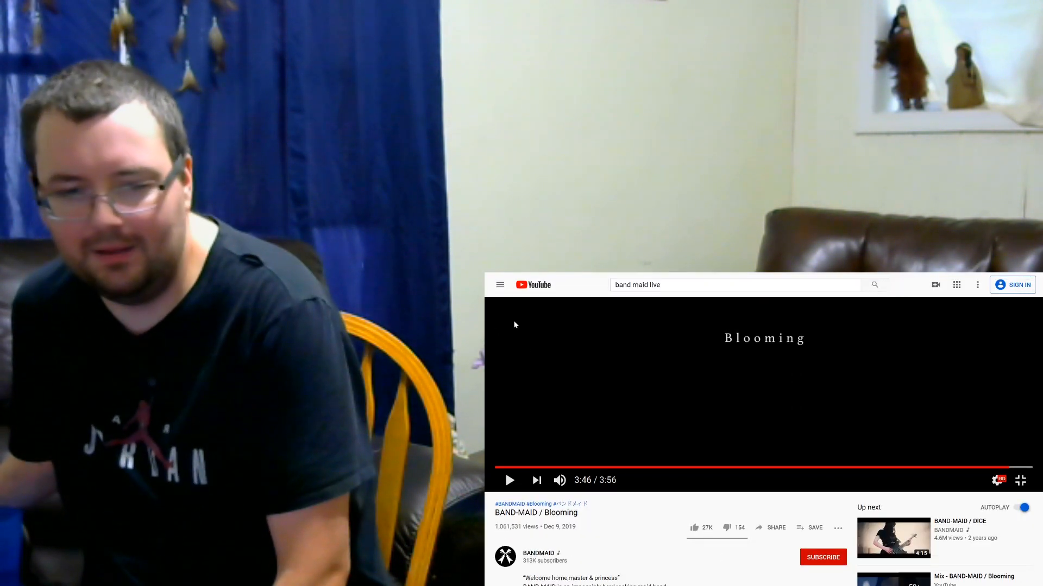
key(f)
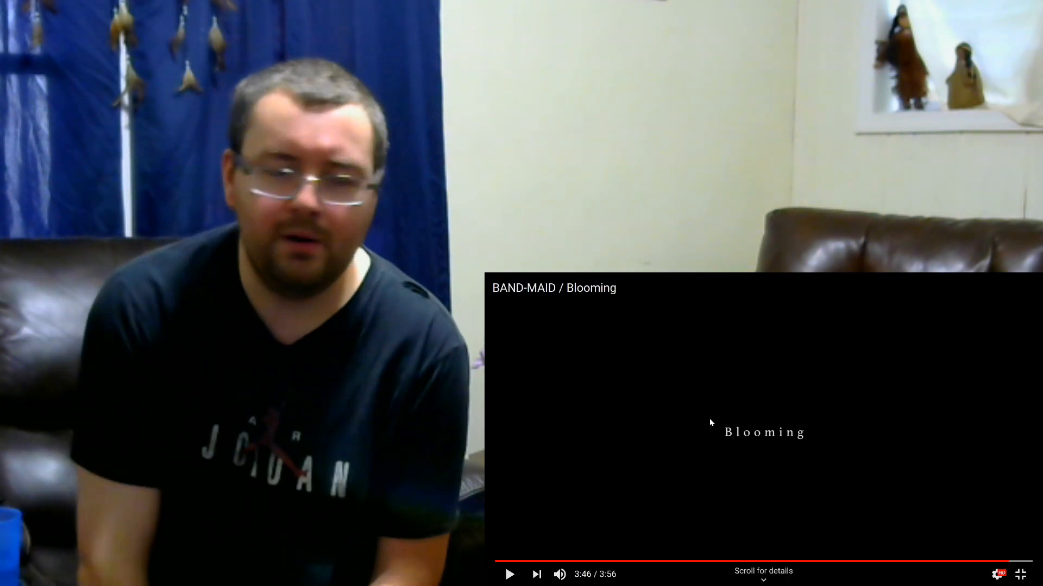